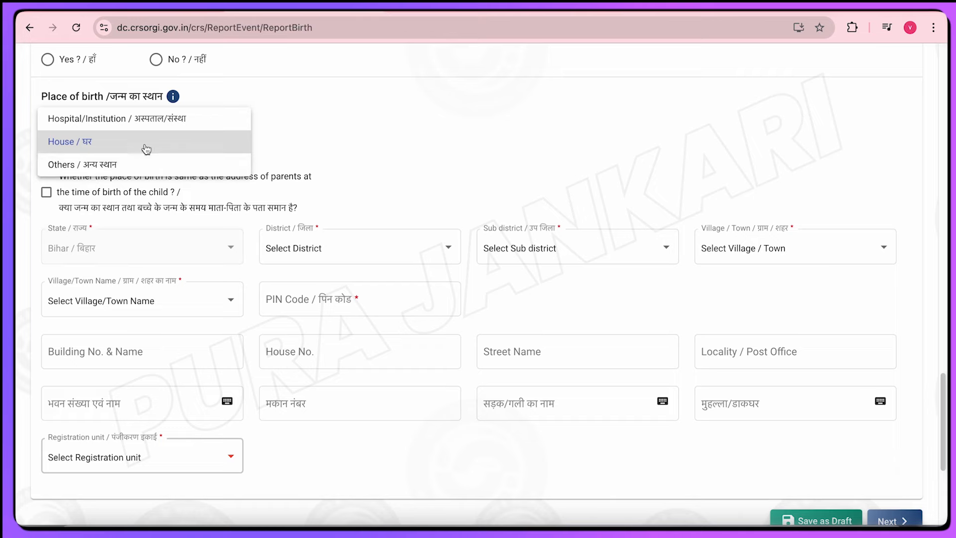
Step: Try House and Hospital/Institution in turn as the place of birth
{"action": "left_click", "coordinate": [143, 148]}
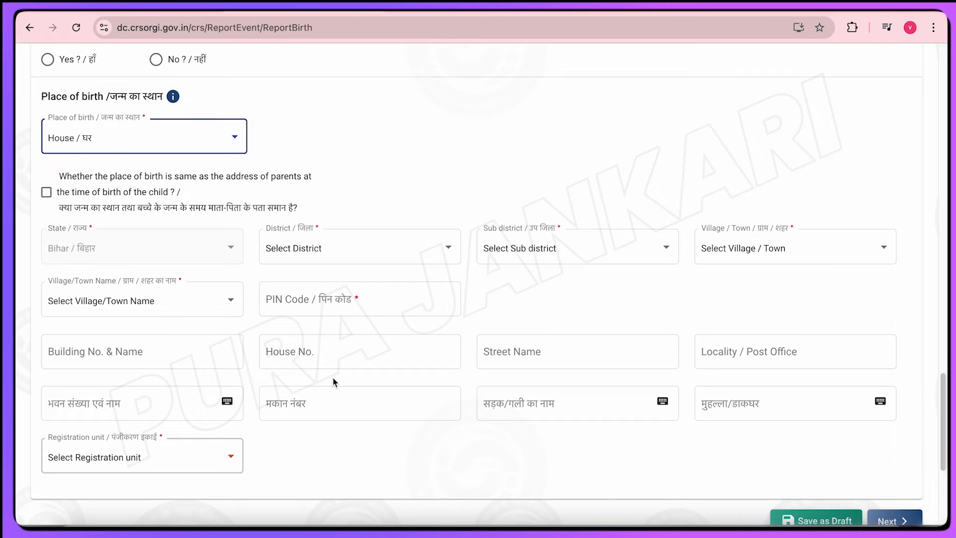
{"action": "left_click", "coordinate": [147, 147]}
{"action": "left_click", "coordinate": [138, 146]}
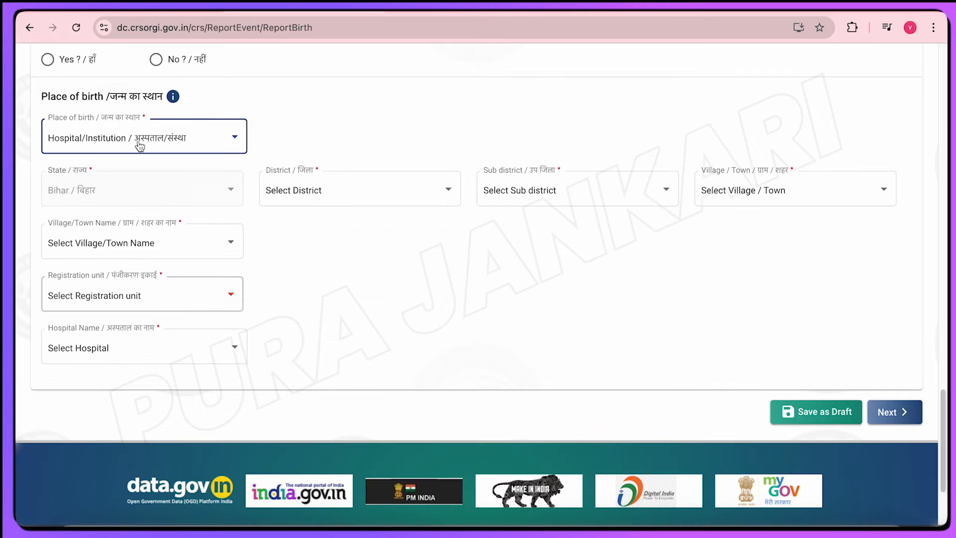
Step: Set the place of birth to House and mark it as the same as the parents' address at the time of birth
{"action": "left_click", "coordinate": [125, 147]}
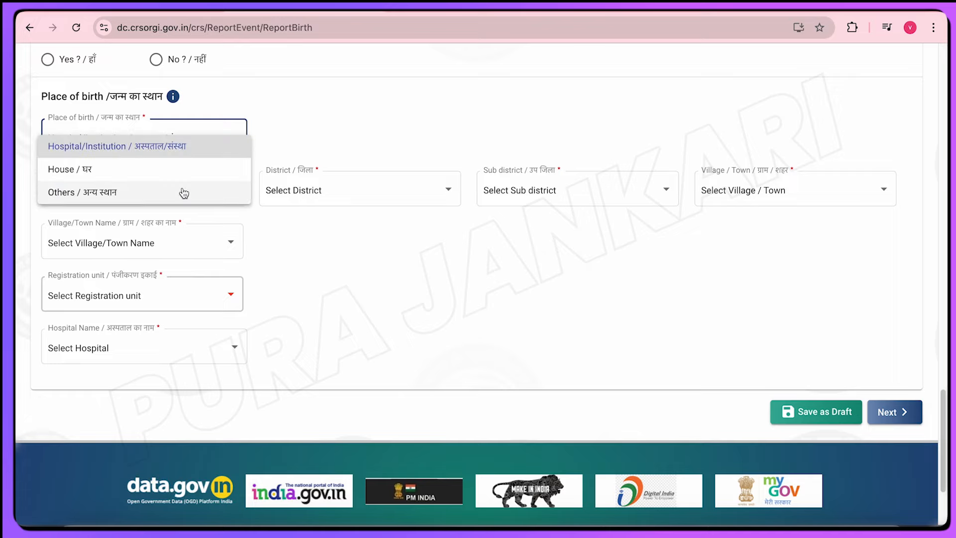
{"action": "left_click", "coordinate": [139, 168]}
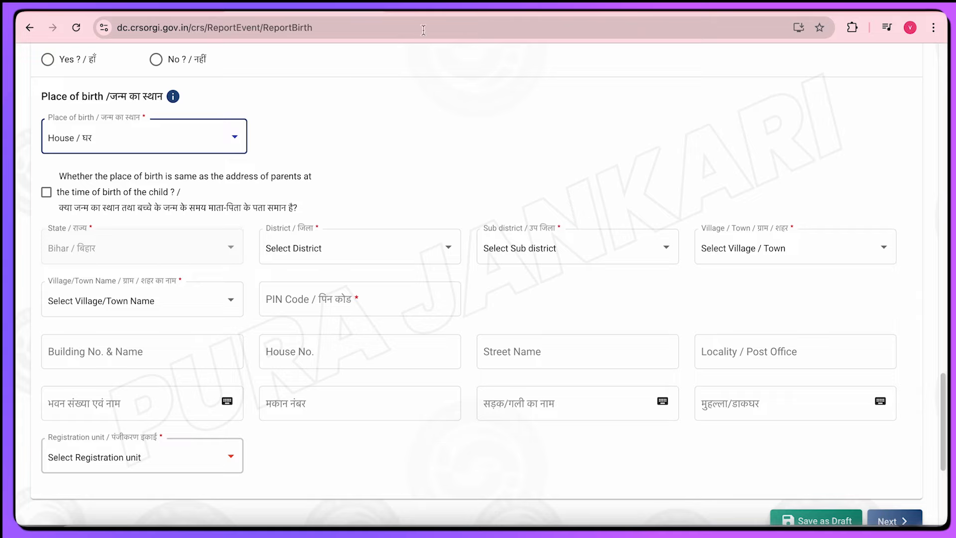
{"action": "left_click", "coordinate": [46, 193]}
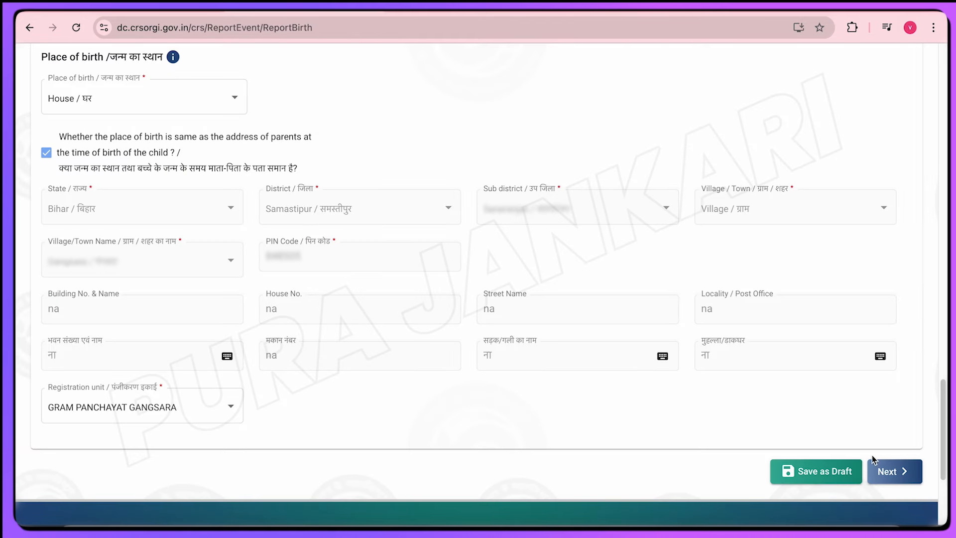
Step: Choose the gram panchayat as the registration unit and continue to the Statistical Information section
{"action": "left_click", "coordinate": [233, 409]}
{"action": "left_click", "coordinate": [279, 406]}
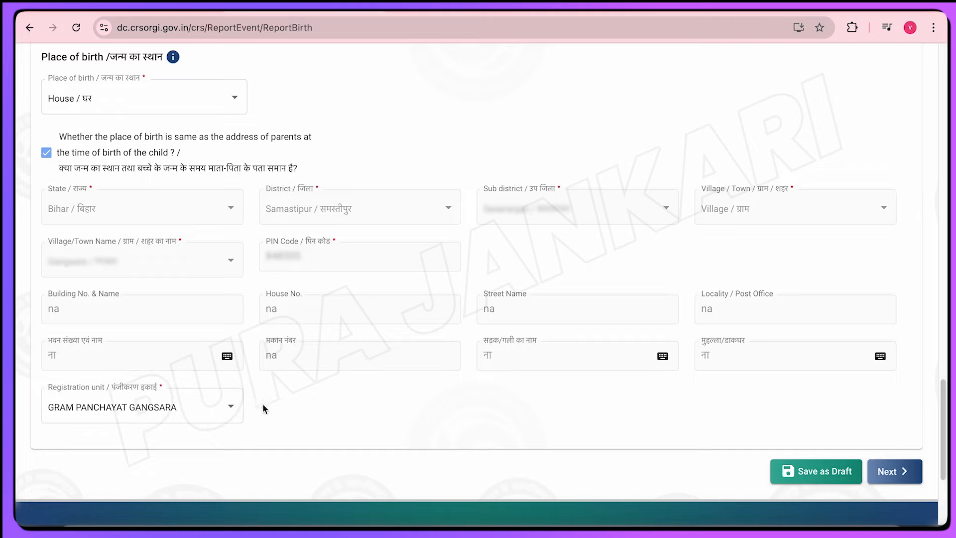
{"action": "left_click", "coordinate": [182, 408]}
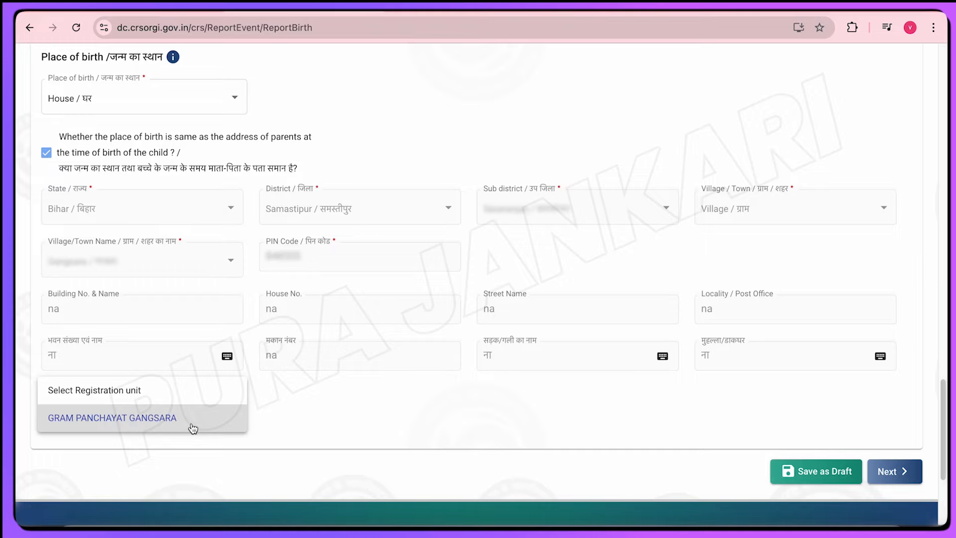
{"action": "left_click", "coordinate": [194, 429]}
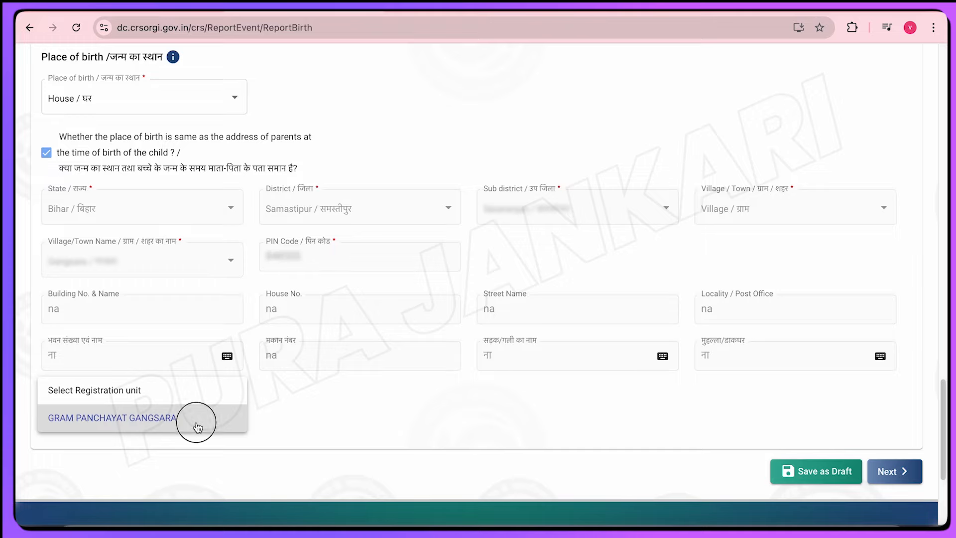
{"action": "left_click", "coordinate": [906, 473]}
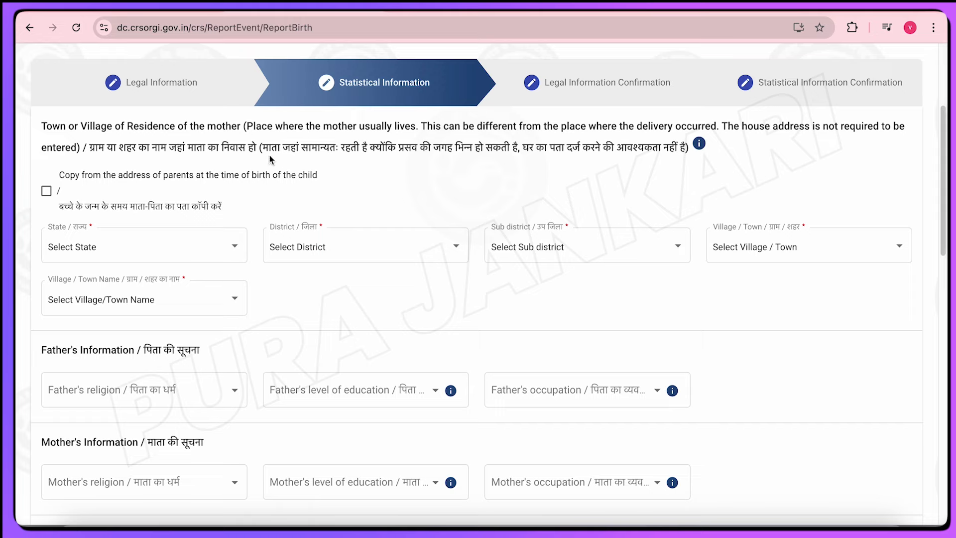
Step: Fill the mother's town or village of residence by copying the parents' address at the time of the child's birth
{"action": "left_click_drag", "start_coordinate": [264, 149], "coordinate": [399, 150]}
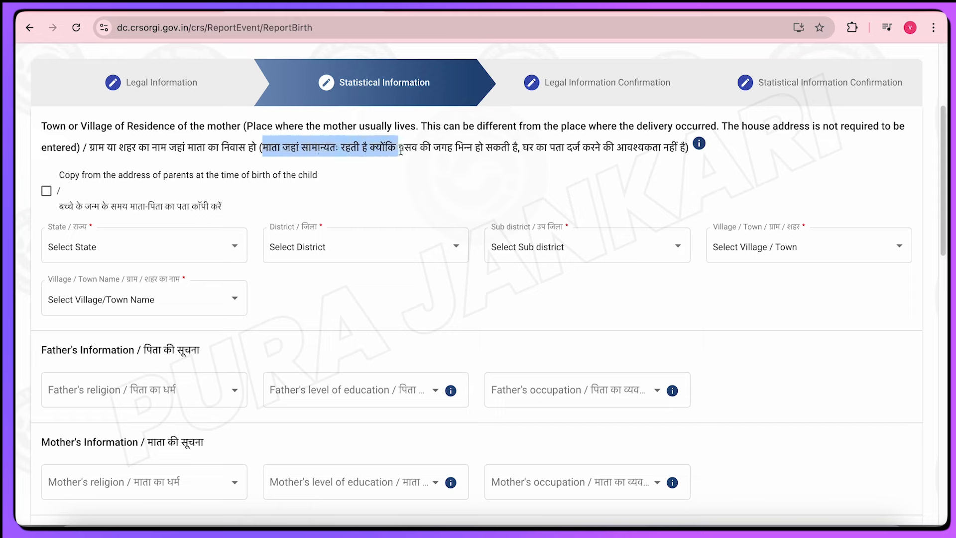
{"action": "triple_click", "coordinate": [401, 149]}
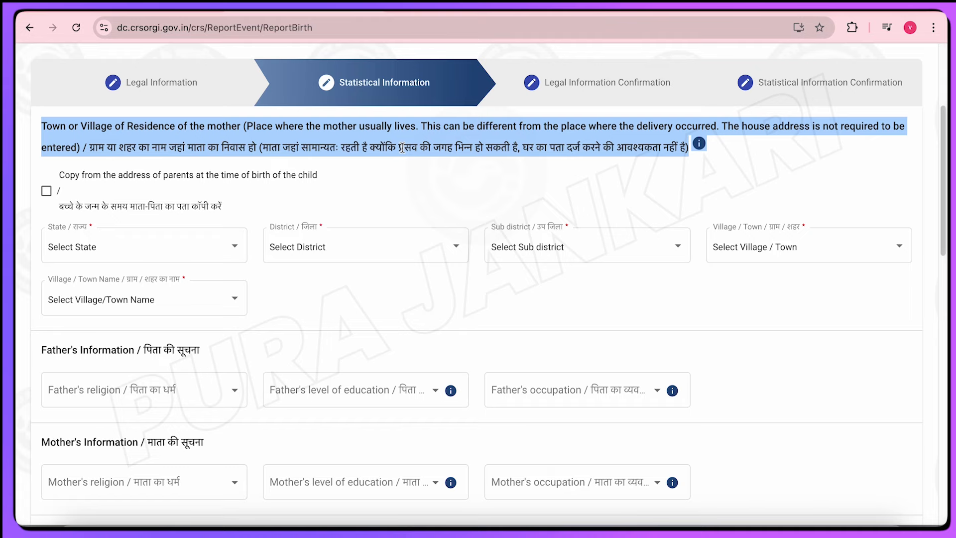
{"action": "left_click", "coordinate": [48, 191]}
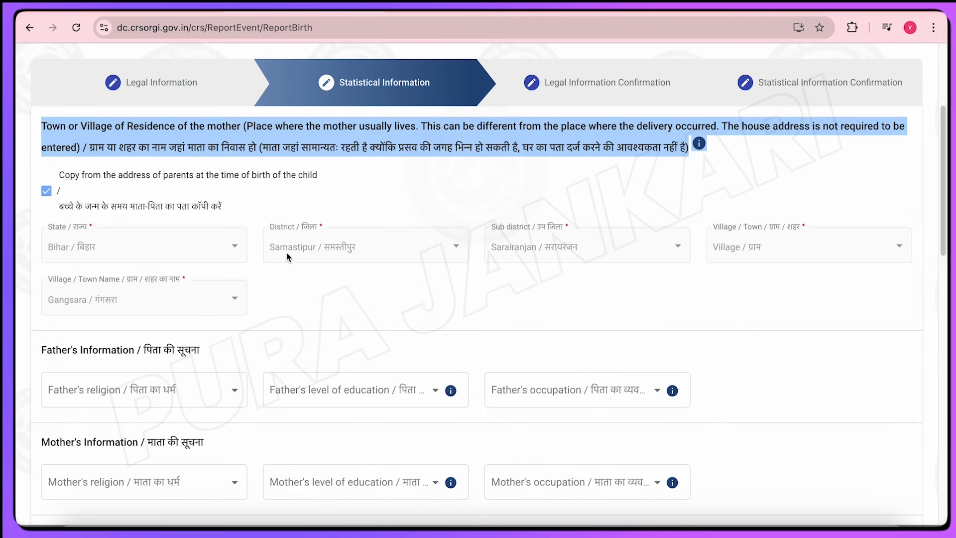
Step: Fill in the father's information with religion Hindu, education level Bachelor/Undergraduate and occupation Employer
{"action": "scroll", "coordinate": [288, 257], "scroll_direction": "down", "scroll_amount": 6}
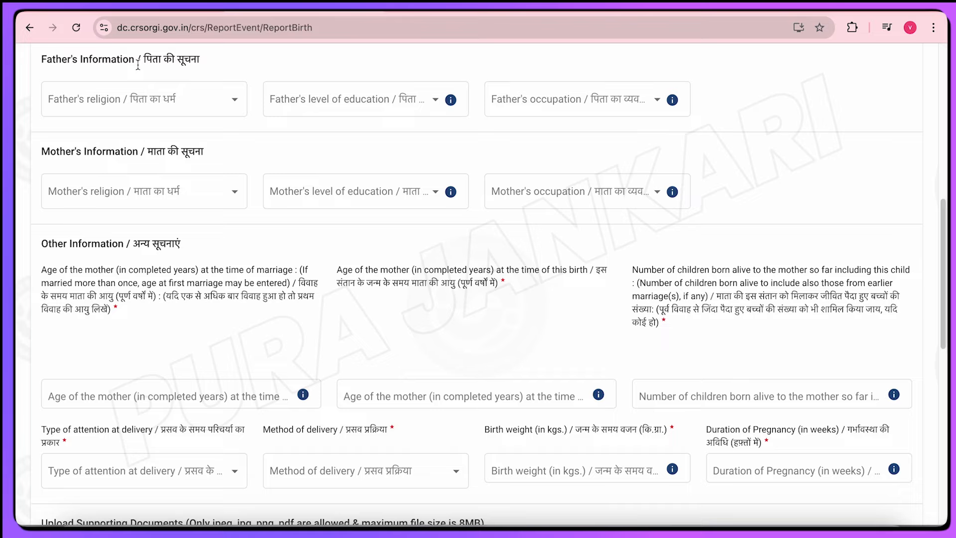
{"action": "left_click", "coordinate": [157, 101]}
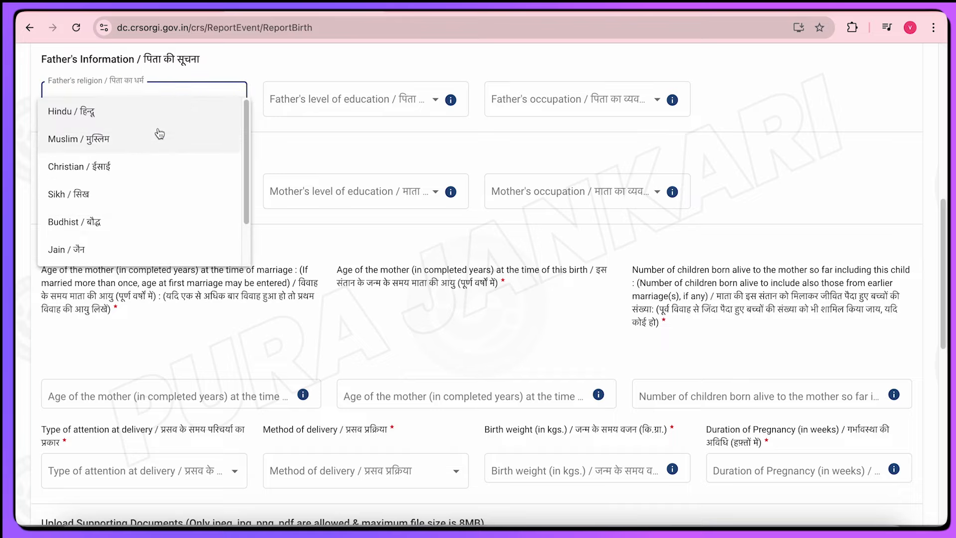
{"action": "left_click", "coordinate": [159, 122]}
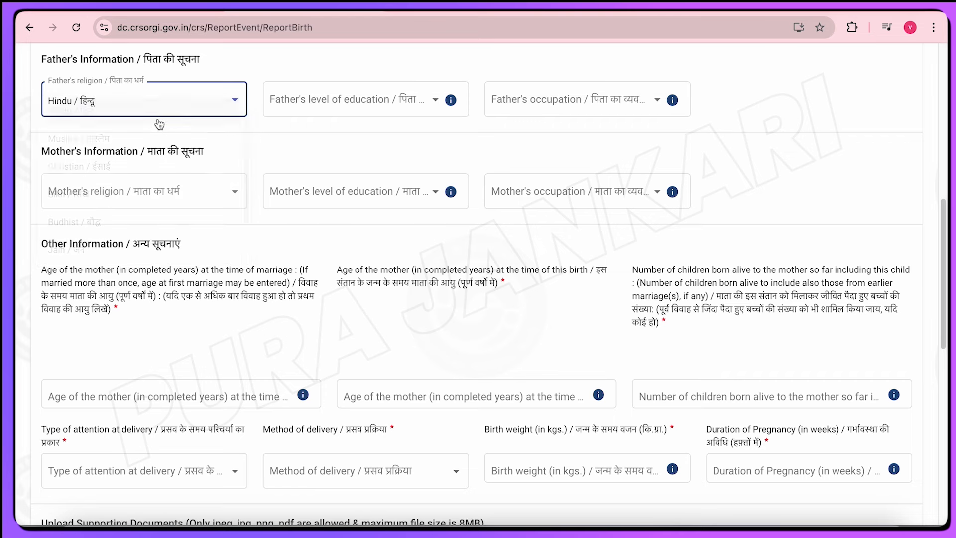
{"action": "left_click", "coordinate": [446, 98]}
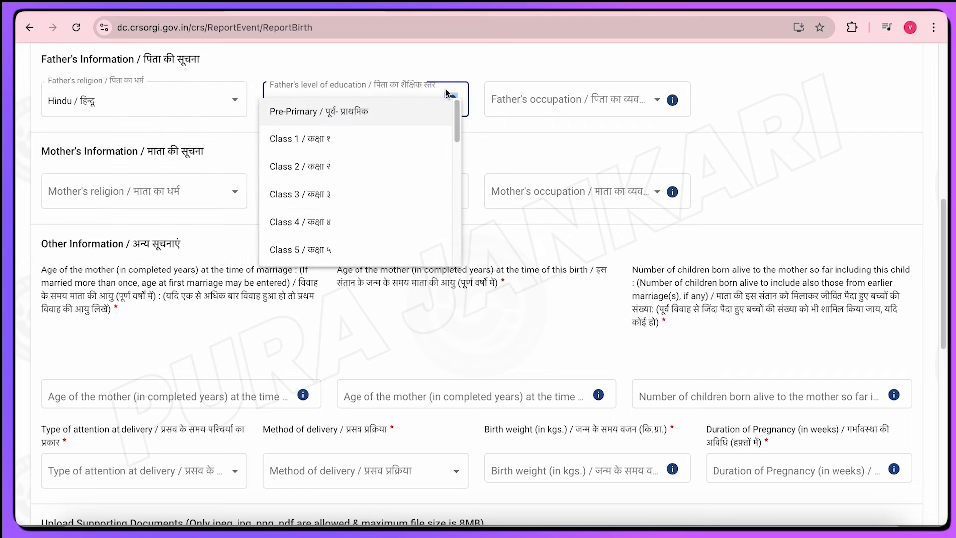
{"action": "scroll", "coordinate": [396, 164], "scroll_direction": "down", "scroll_amount": 8}
{"action": "scroll", "coordinate": [396, 164], "scroll_direction": "up", "scroll_amount": 4}
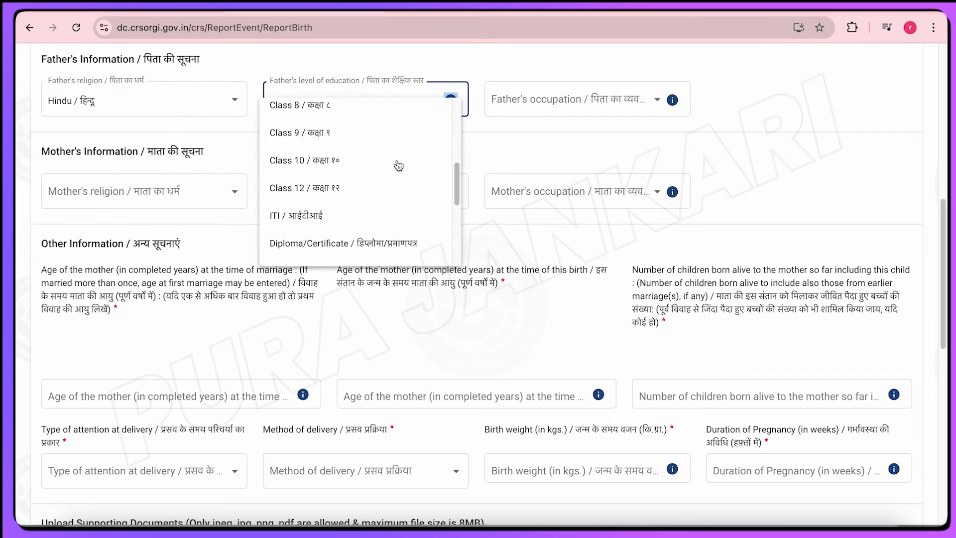
{"action": "scroll", "coordinate": [396, 164], "scroll_direction": "down", "scroll_amount": 3}
{"action": "left_click", "coordinate": [396, 190]}
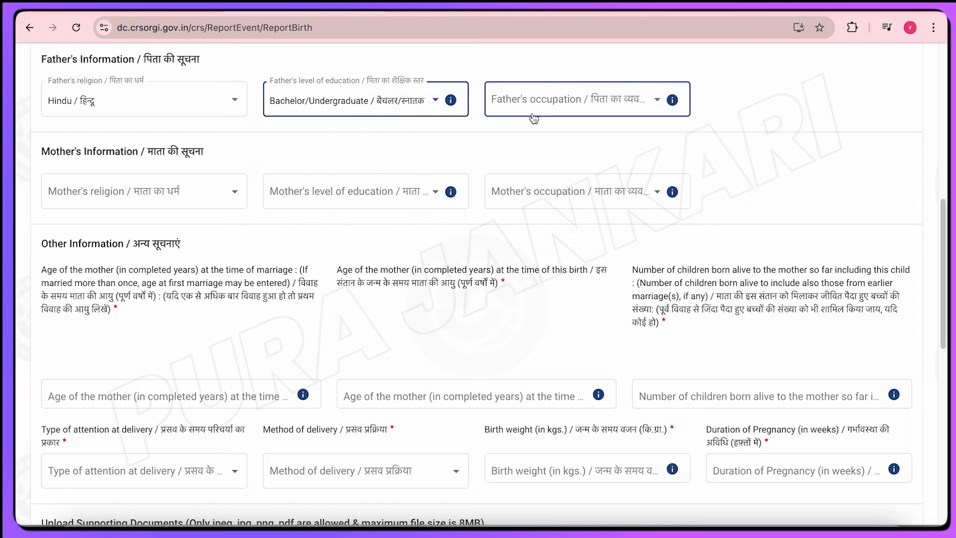
{"action": "left_click", "coordinate": [535, 115]}
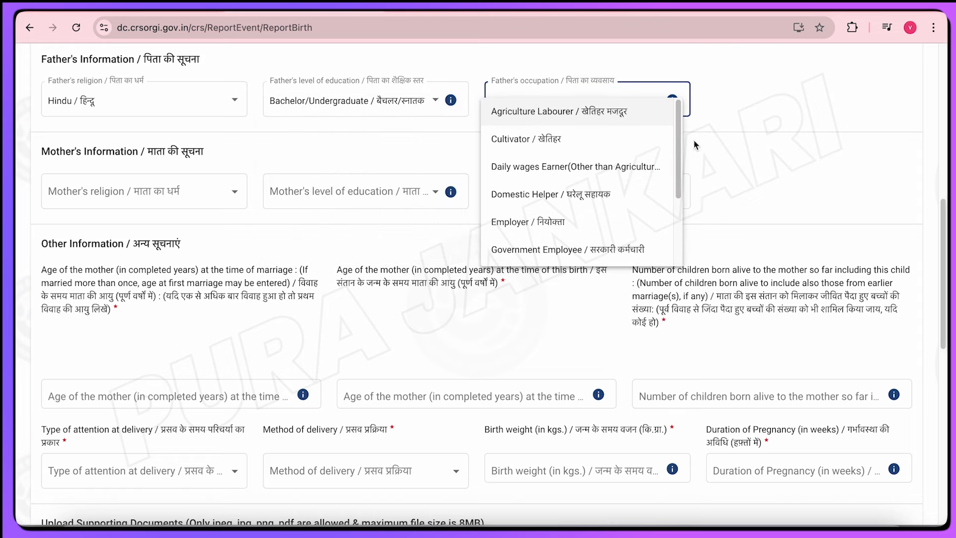
{"action": "scroll", "coordinate": [640, 166], "scroll_direction": "down", "scroll_amount": 1}
{"action": "left_click", "coordinate": [573, 202]}
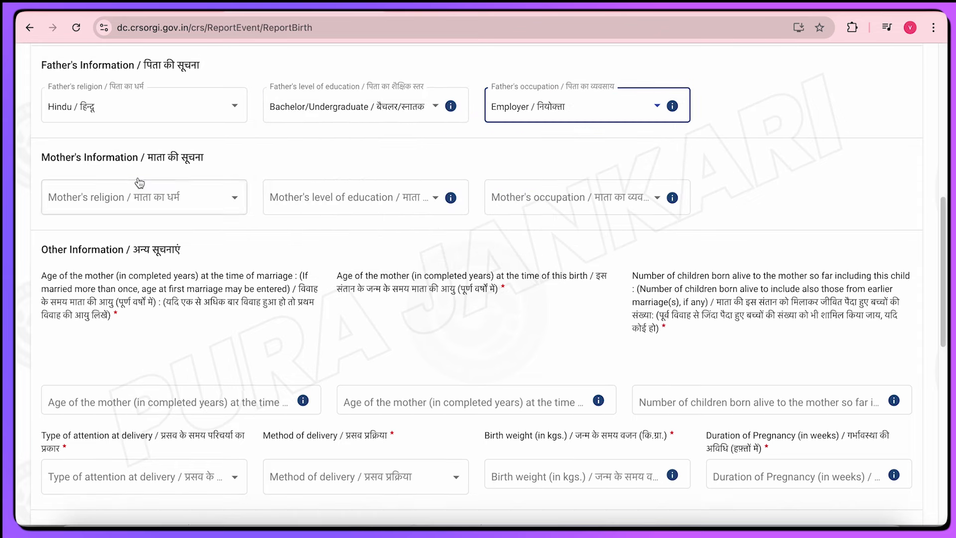
Step: Fill in the mother's information with religion Hindu, education level Bachelor/Undergraduate and occupation Daily wages Earner
{"action": "left_click", "coordinate": [145, 195]}
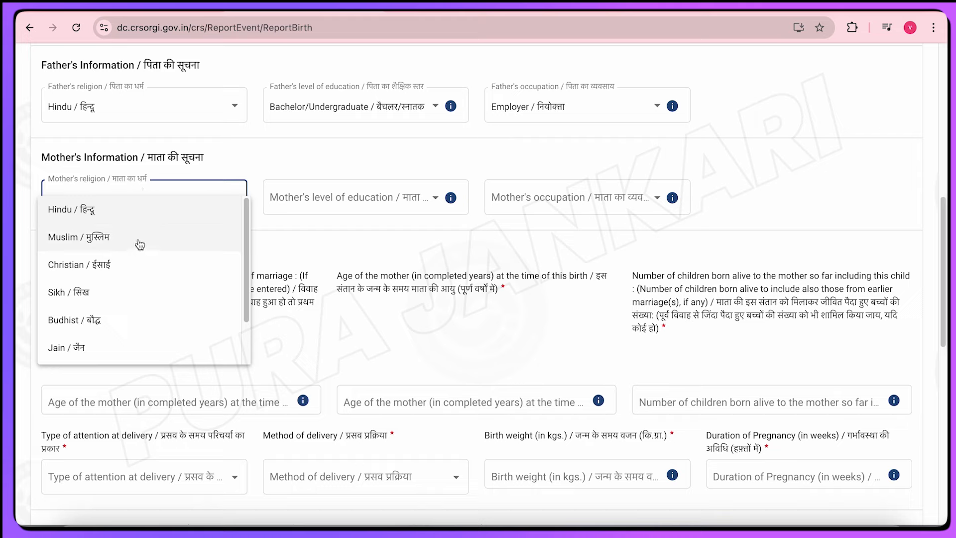
{"action": "left_click", "coordinate": [74, 210]}
{"action": "left_click", "coordinate": [358, 198]}
{"action": "scroll", "coordinate": [368, 229], "scroll_direction": "down", "scroll_amount": 5}
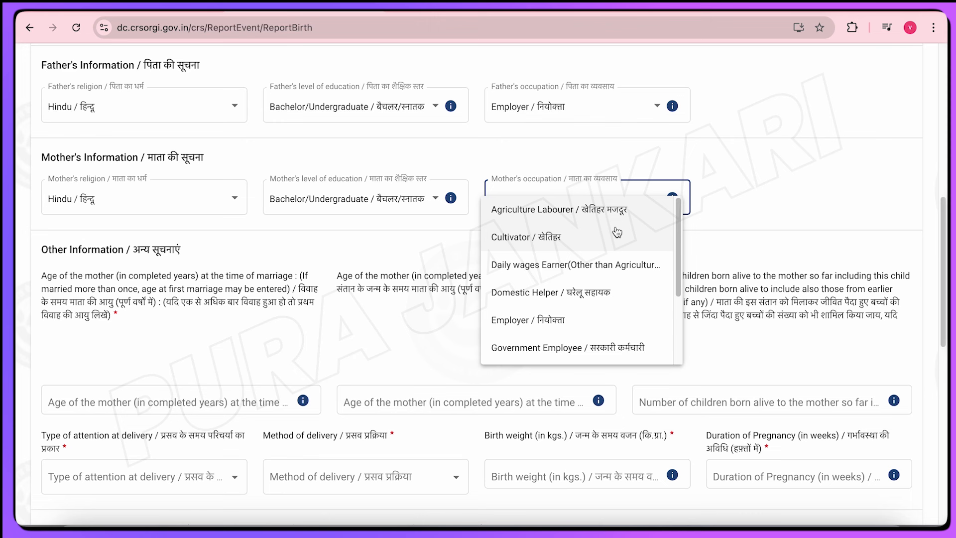
{"action": "scroll", "coordinate": [616, 232], "scroll_direction": "up", "scroll_amount": 1}
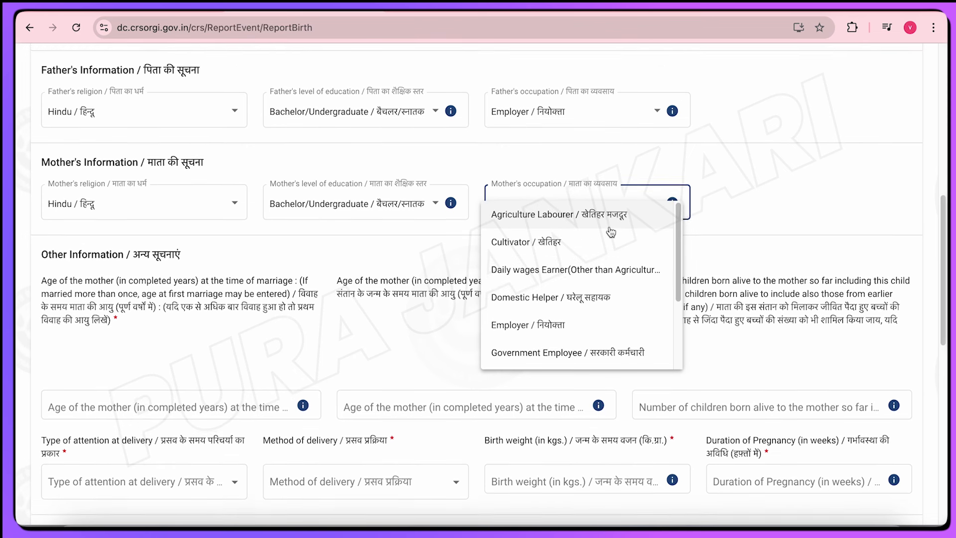
{"action": "left_click", "coordinate": [602, 272]}
Step: Enter the mother's age as 23 at the time of marriage and 25 at the time of this birth
{"action": "scroll", "coordinate": [115, 101], "scroll_direction": "down", "scroll_amount": 3}
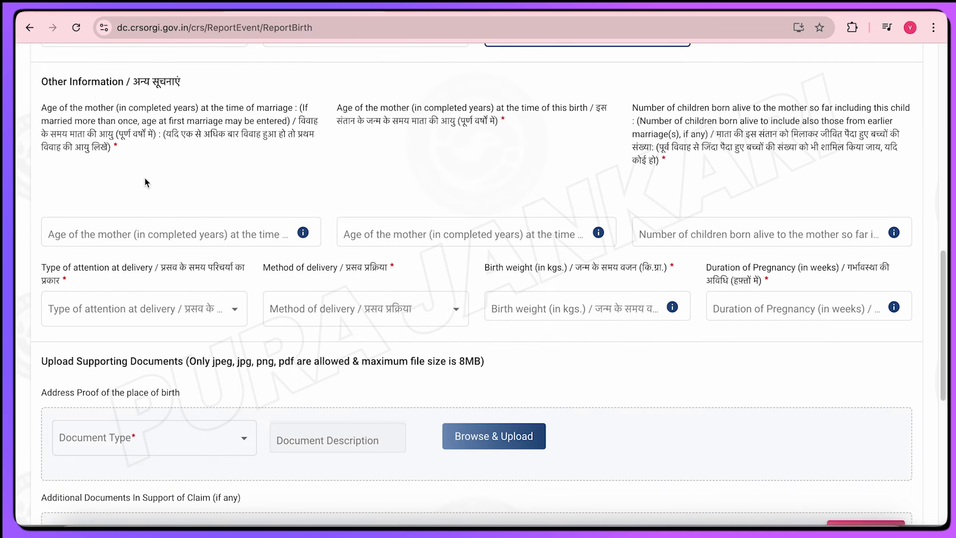
{"action": "left_click", "coordinate": [151, 223]}
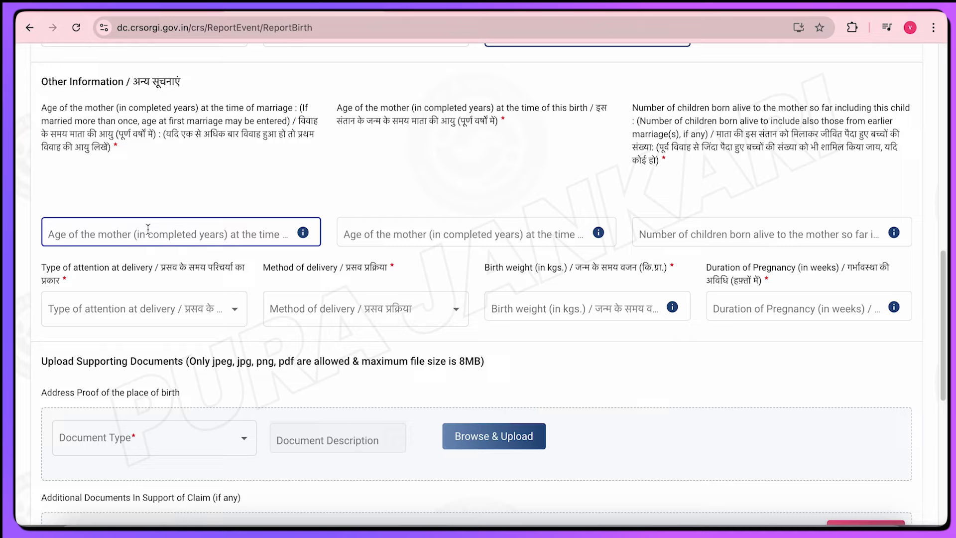
{"action": "left_click", "coordinate": [132, 224]}
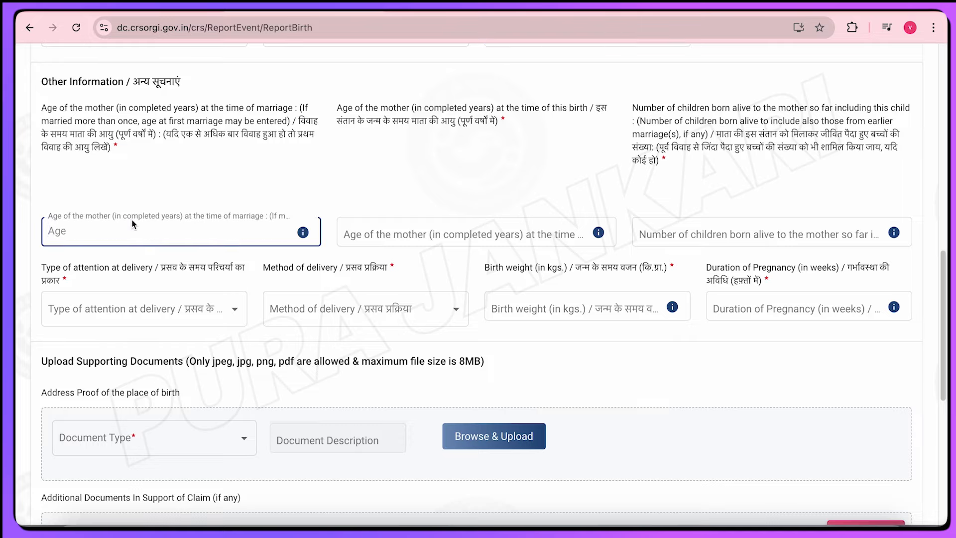
{"action": "type", "text": "25"}
{"action": "left_click", "coordinate": [433, 154]}
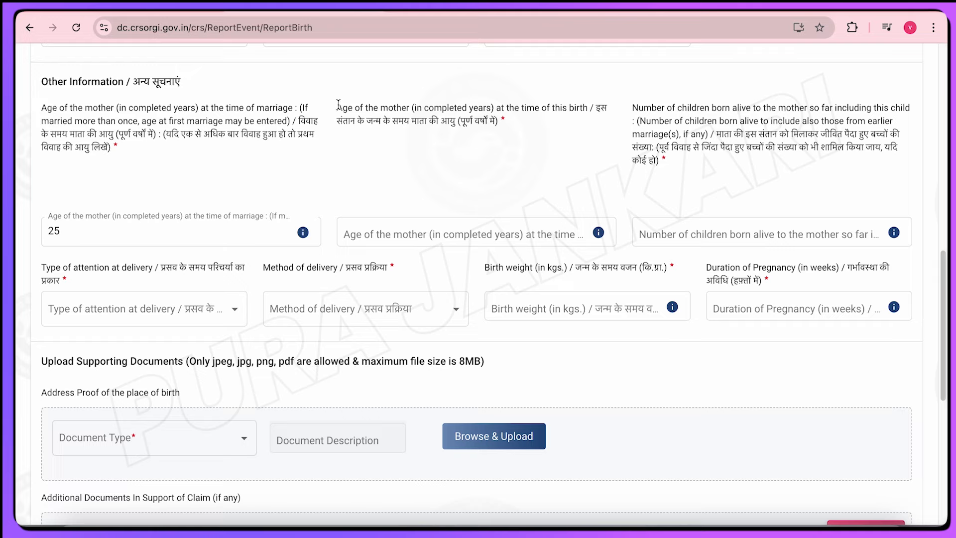
{"action": "left_click_drag", "start_coordinate": [338, 104], "coordinate": [498, 121]}
{"action": "left_click", "coordinate": [498, 121]}
{"action": "left_click", "coordinate": [462, 233]}
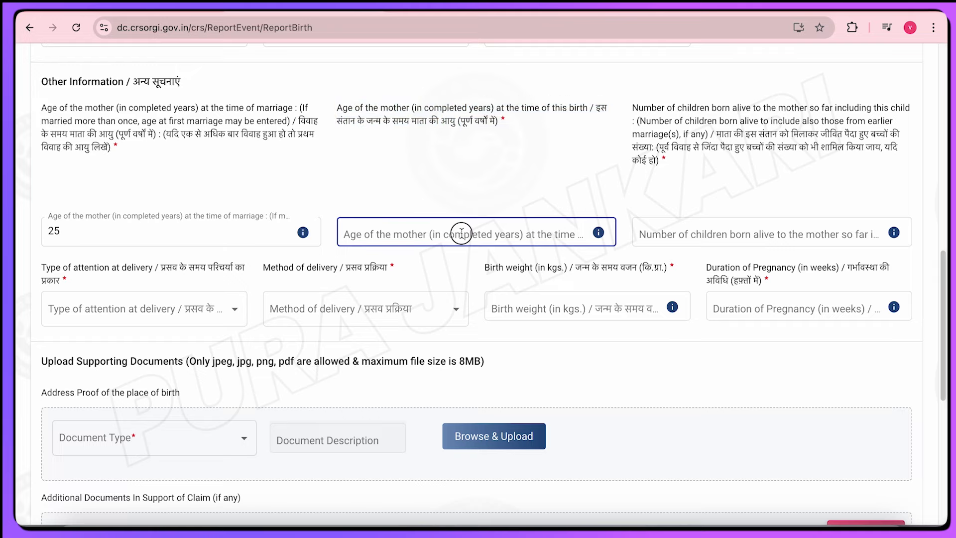
{"action": "type", "text": "25"}
Step: Set the number of children born alive to the mother, including this child, to 2
{"action": "left_click_drag", "start_coordinate": [630, 106], "coordinate": [690, 155]}
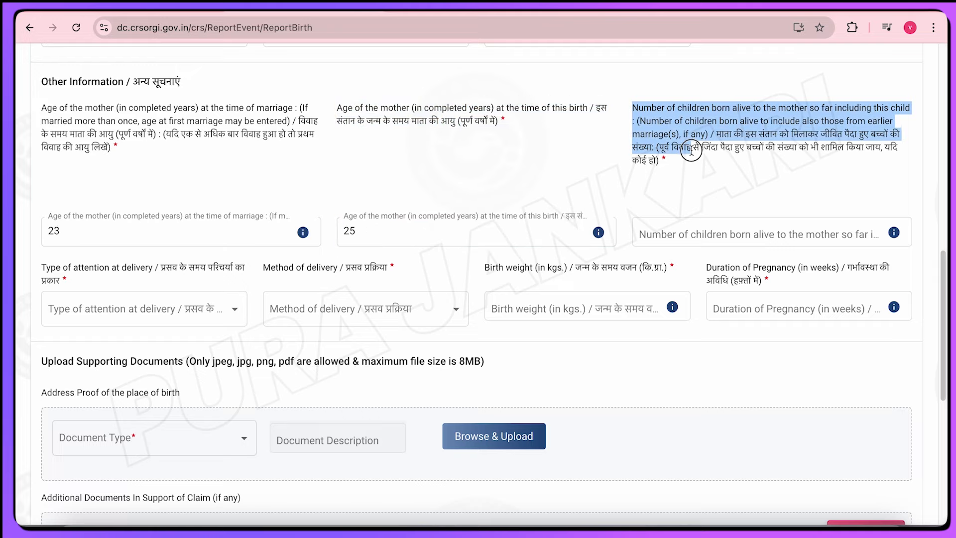
{"action": "left_click", "coordinate": [678, 226]}
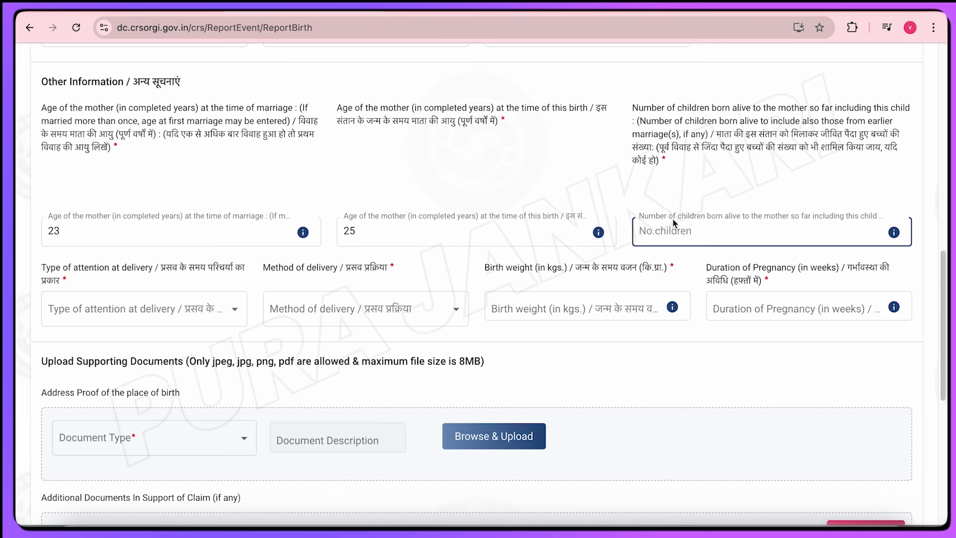
{"action": "type", "text": "2"}
{"action": "left_click", "coordinate": [247, 191]}
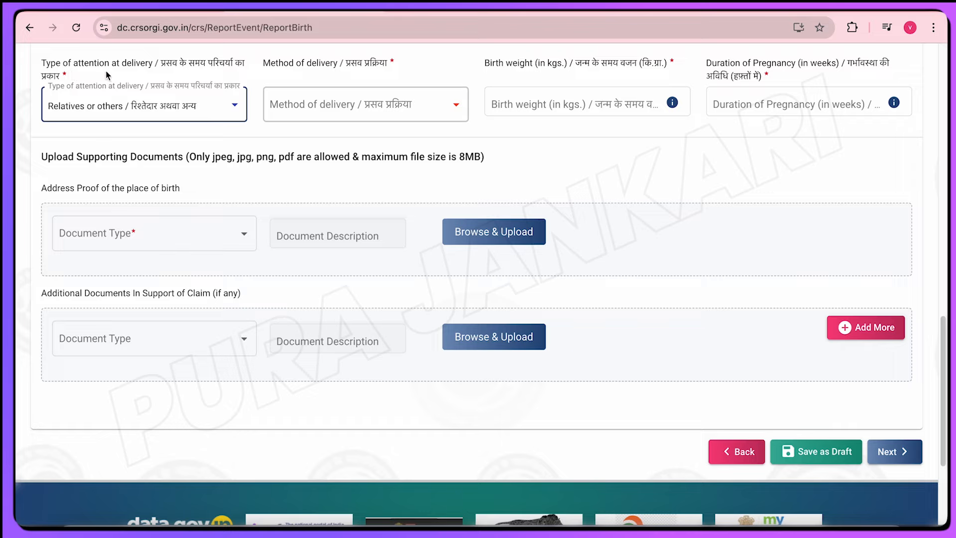
Step: Set the type of attention at delivery to Doctor, Nurse or Trained midwife
{"action": "left_click", "coordinate": [165, 106]}
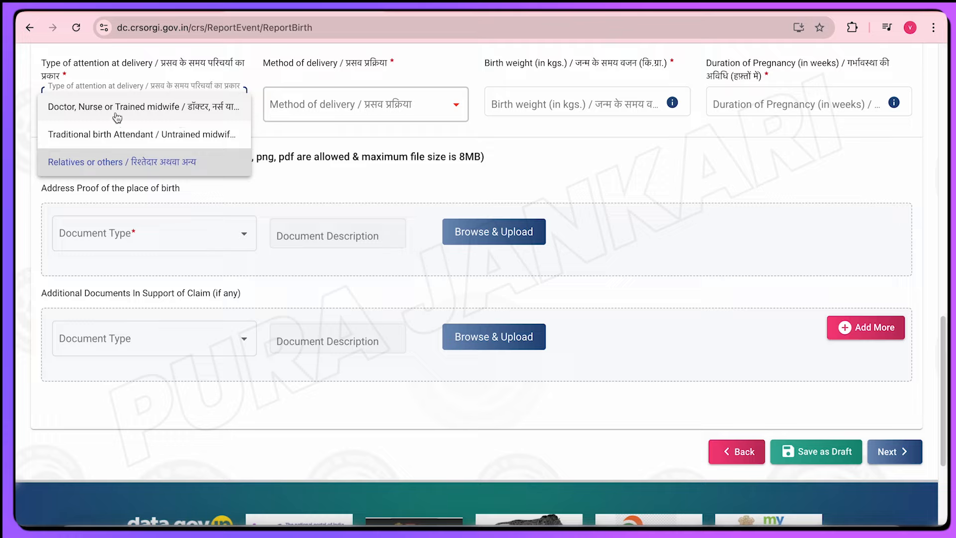
{"action": "left_click", "coordinate": [174, 116]}
{"action": "left_click", "coordinate": [173, 116]}
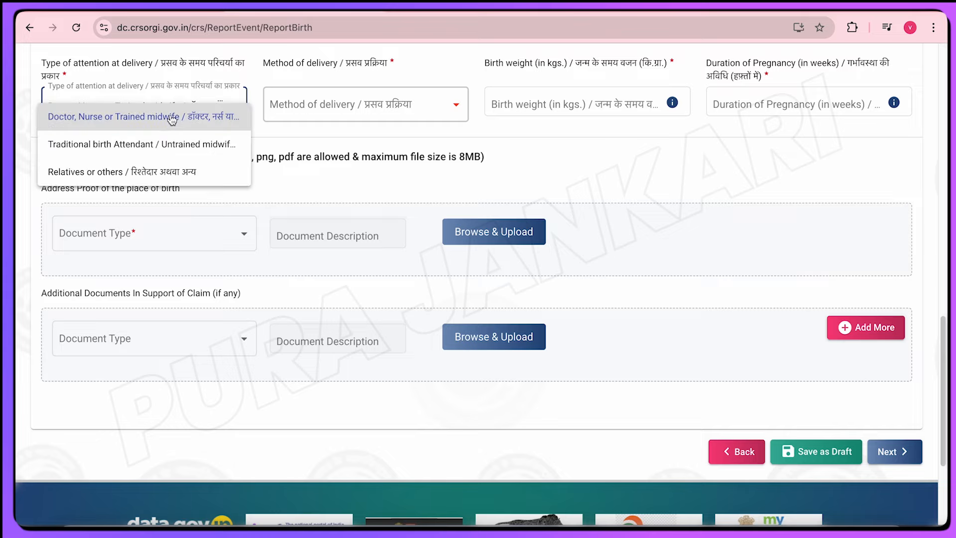
{"action": "left_click", "coordinate": [160, 150]}
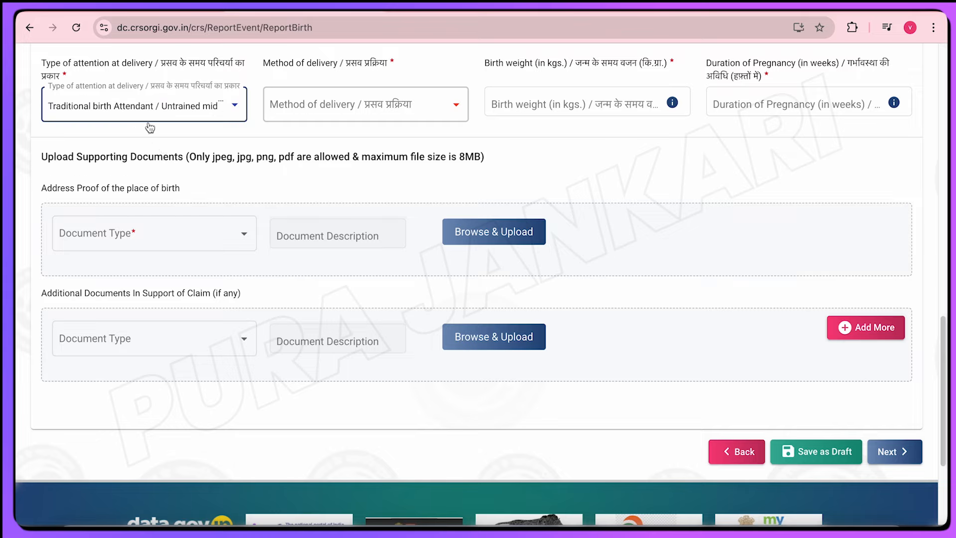
{"action": "left_click", "coordinate": [150, 120]}
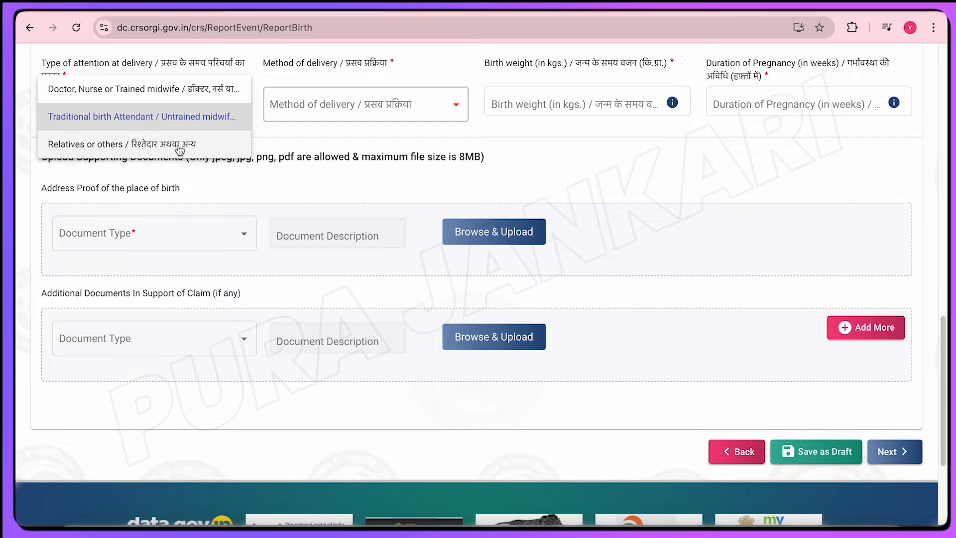
{"action": "left_click", "coordinate": [166, 88]}
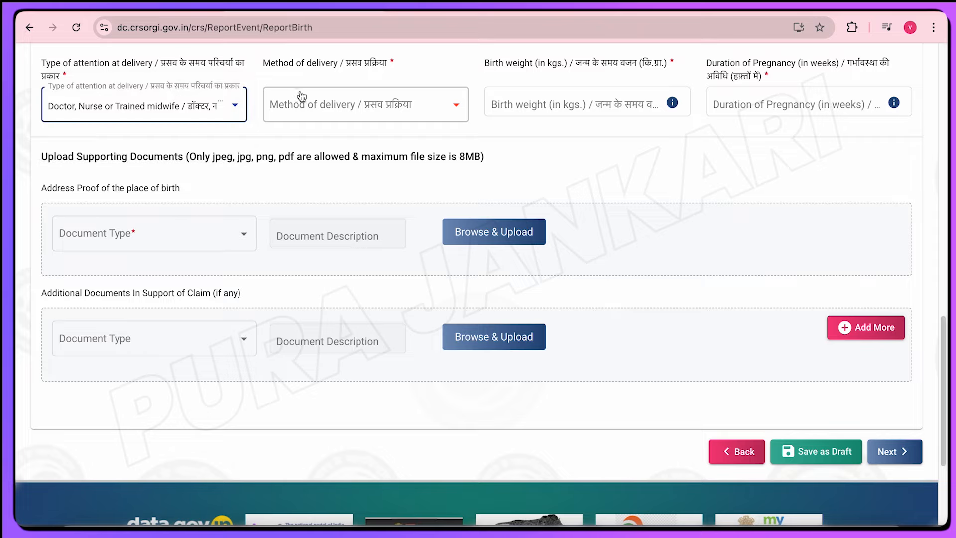
Step: Set the method of delivery to Normal
{"action": "left_click", "coordinate": [302, 95]}
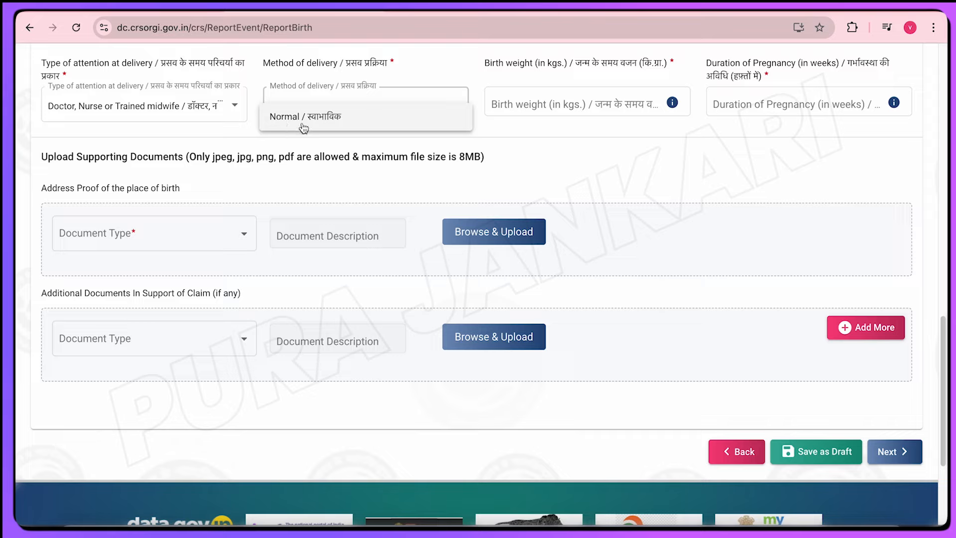
{"action": "left_click", "coordinate": [192, 116]}
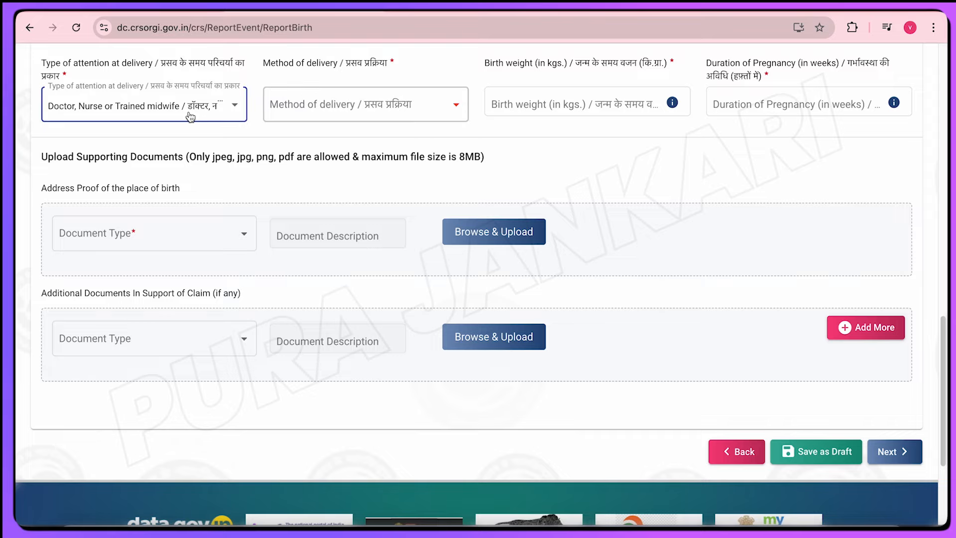
{"action": "left_click", "coordinate": [295, 107]}
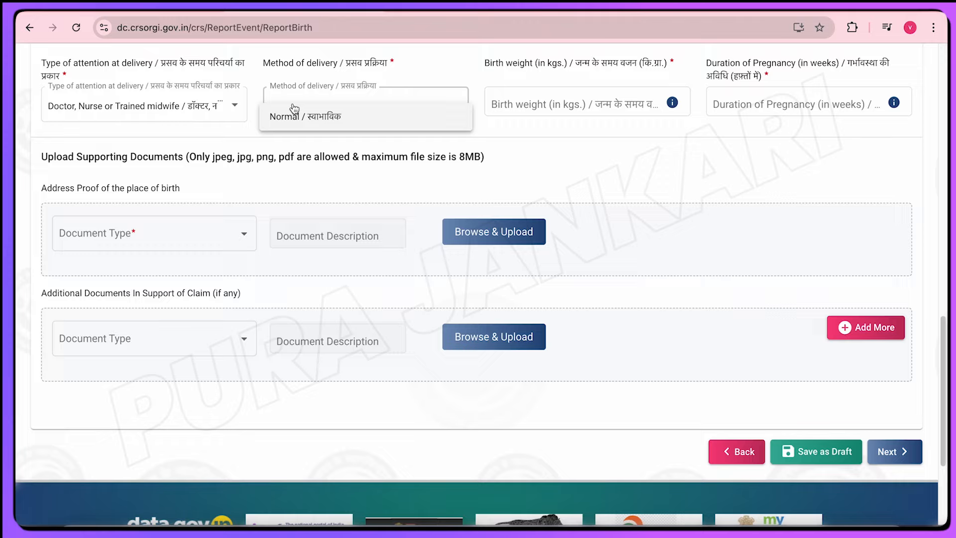
{"action": "left_click", "coordinate": [295, 108]}
{"action": "left_click", "coordinate": [316, 107]}
{"action": "left_click", "coordinate": [320, 118]}
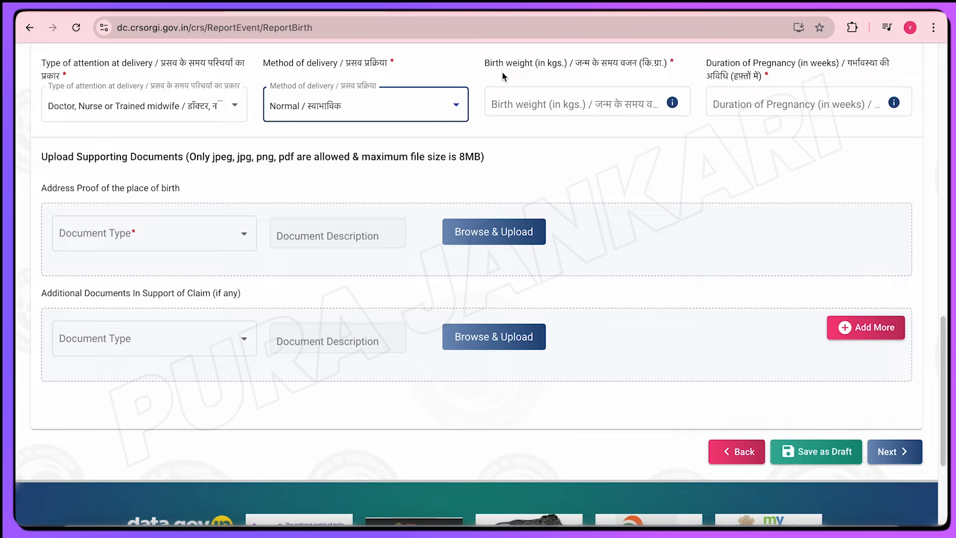
Step: Enter a birth weight of 3 kg and a pregnancy duration of 38 weeks
{"action": "left_click", "coordinate": [539, 101]}
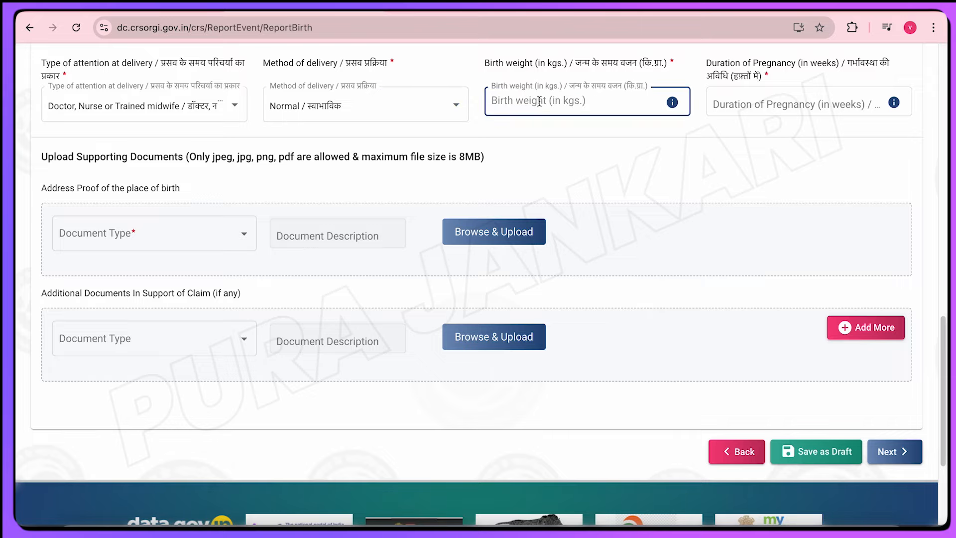
{"action": "type", "text": "3"}
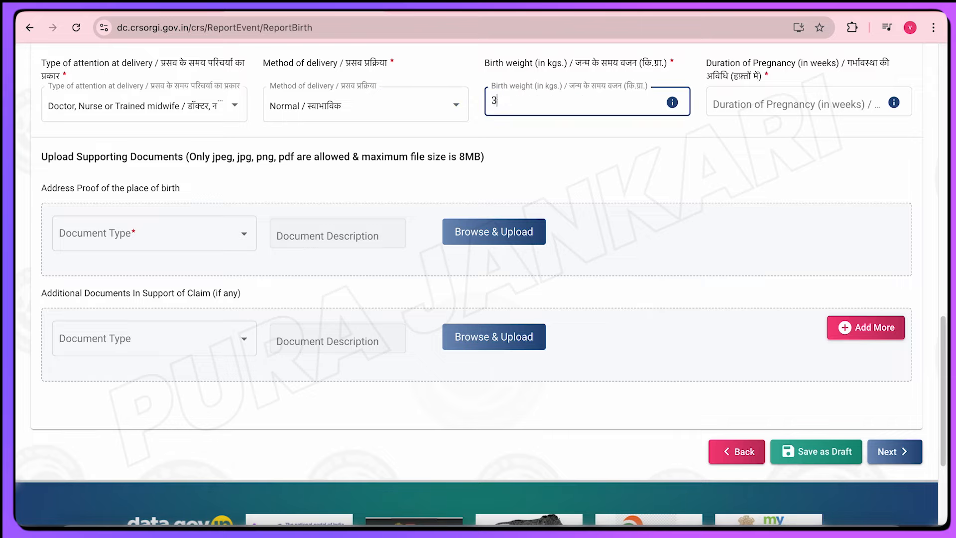
{"action": "left_click", "coordinate": [766, 102]}
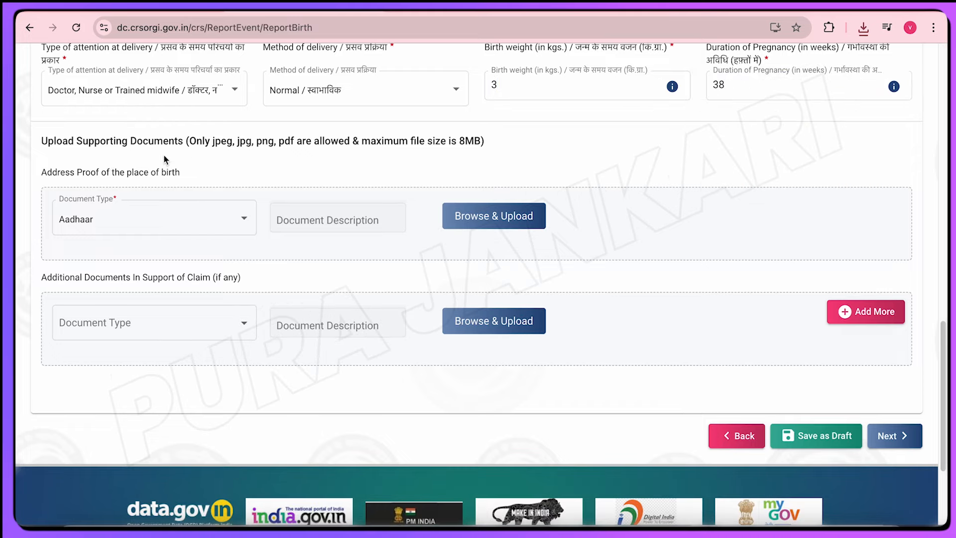
Step: Choose the "Certificate of identity containing Name, DO..." option as document type for the address proof of the place of birth
{"action": "left_click", "coordinate": [160, 208]}
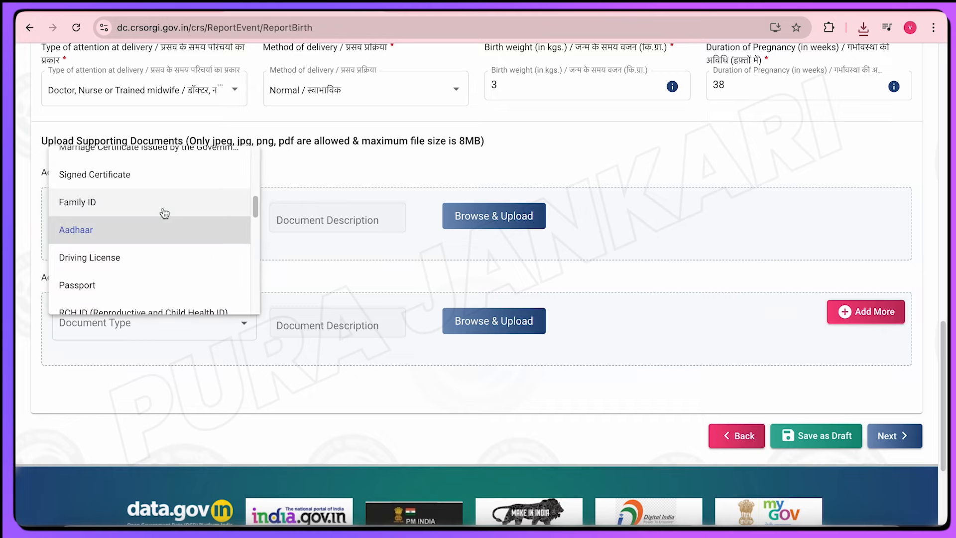
{"action": "scroll", "coordinate": [223, 230], "scroll_direction": "down", "scroll_amount": 3}
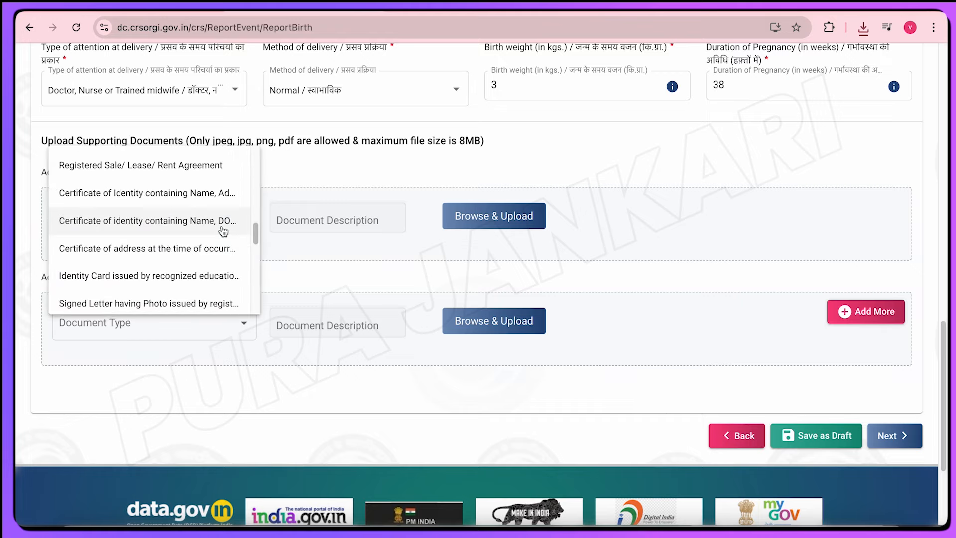
{"action": "left_click", "coordinate": [224, 231]}
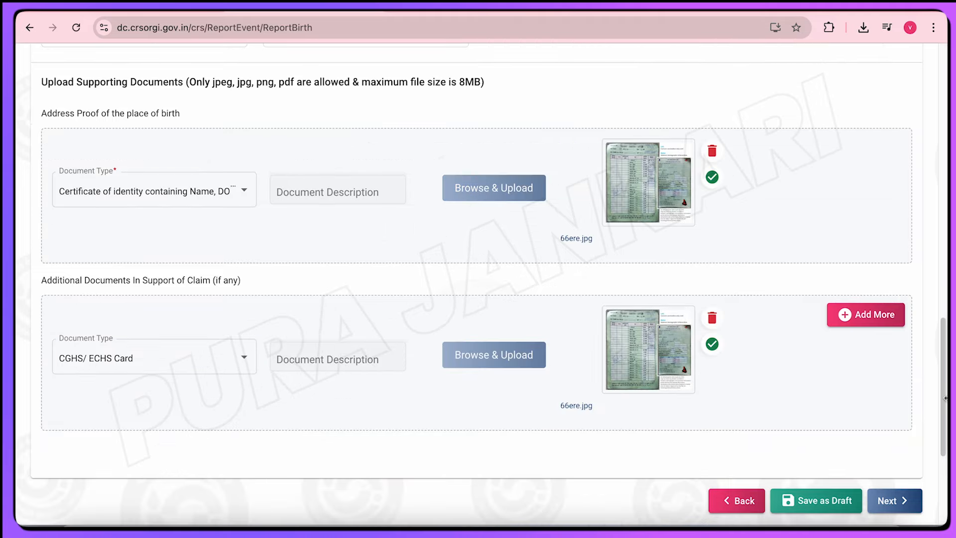
Step: Save the statistical information, review the legal information confirmation page and continue to the statistical information confirmation
{"action": "left_click", "coordinate": [902, 506]}
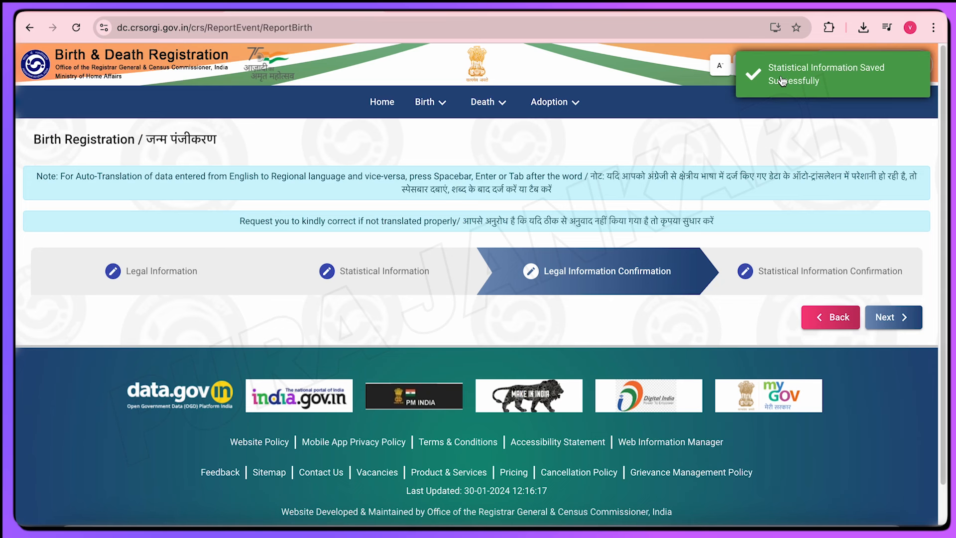
{"action": "scroll", "coordinate": [635, 244], "scroll_direction": "down", "scroll_amount": 9}
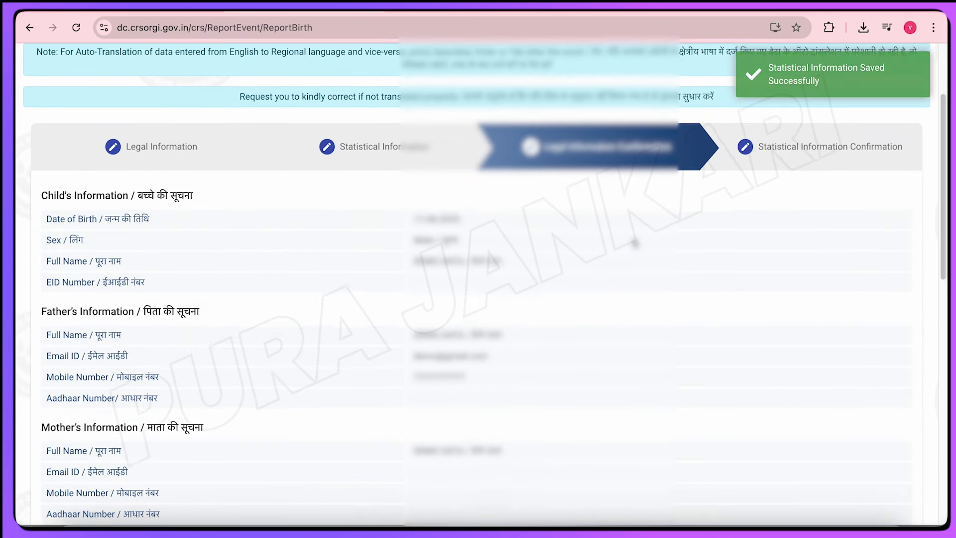
{"action": "scroll", "coordinate": [635, 243], "scroll_direction": "down", "scroll_amount": 6}
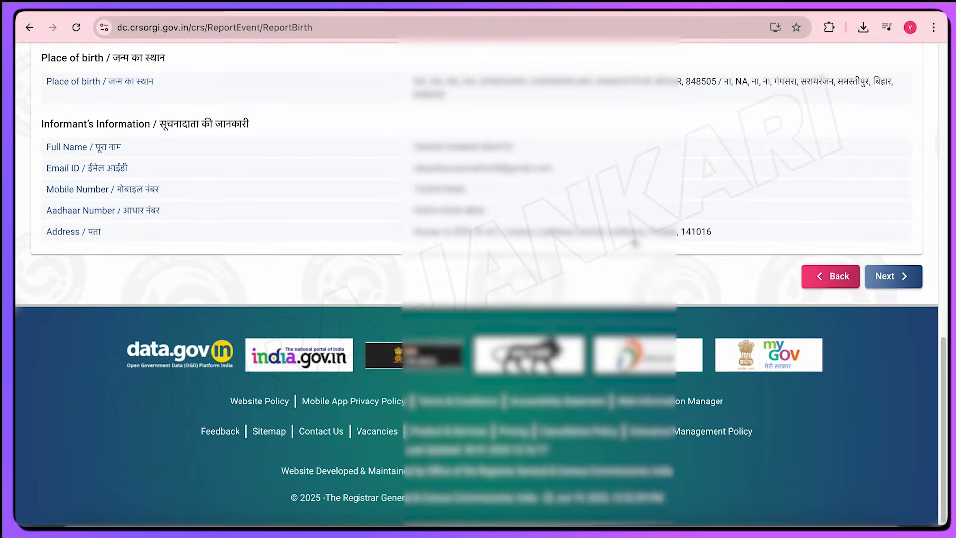
{"action": "scroll", "coordinate": [635, 243], "scroll_direction": "up", "scroll_amount": 2}
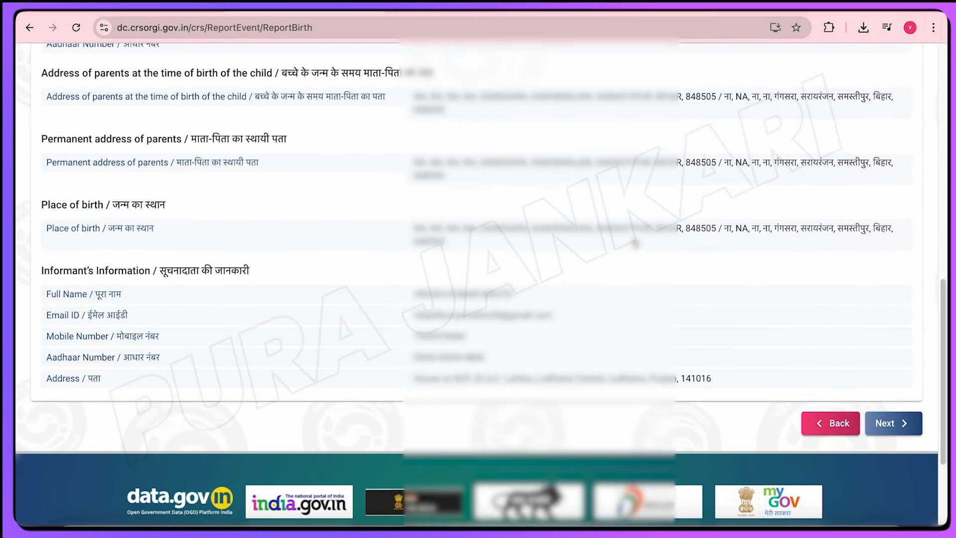
{"action": "scroll", "coordinate": [837, 443], "scroll_direction": "up", "scroll_amount": 1}
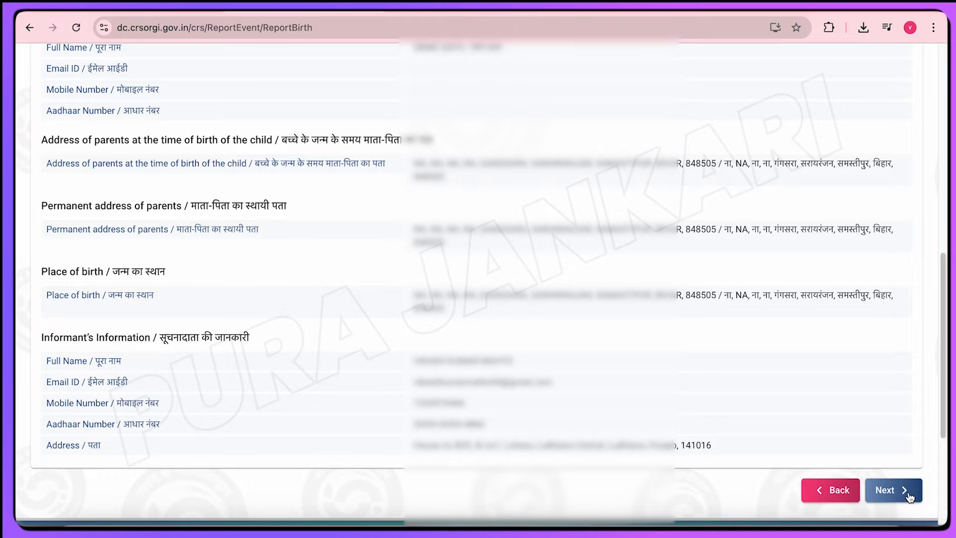
{"action": "left_click", "coordinate": [906, 493]}
Step: Review the statistical information and documents, accept the truth declaration and terms, and submit the birth registration
{"action": "scroll", "coordinate": [619, 323], "scroll_direction": "down", "scroll_amount": 9}
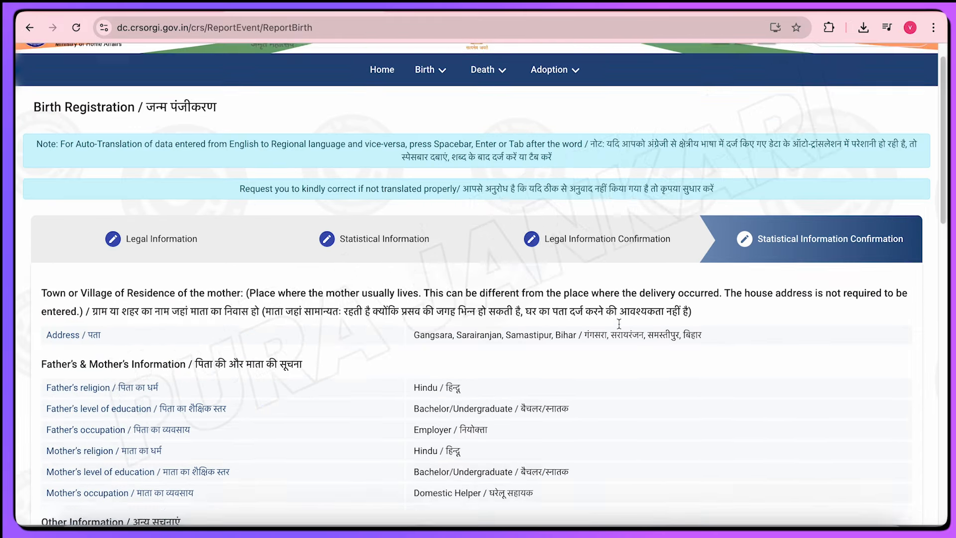
{"action": "scroll", "coordinate": [619, 324], "scroll_direction": "down", "scroll_amount": 4}
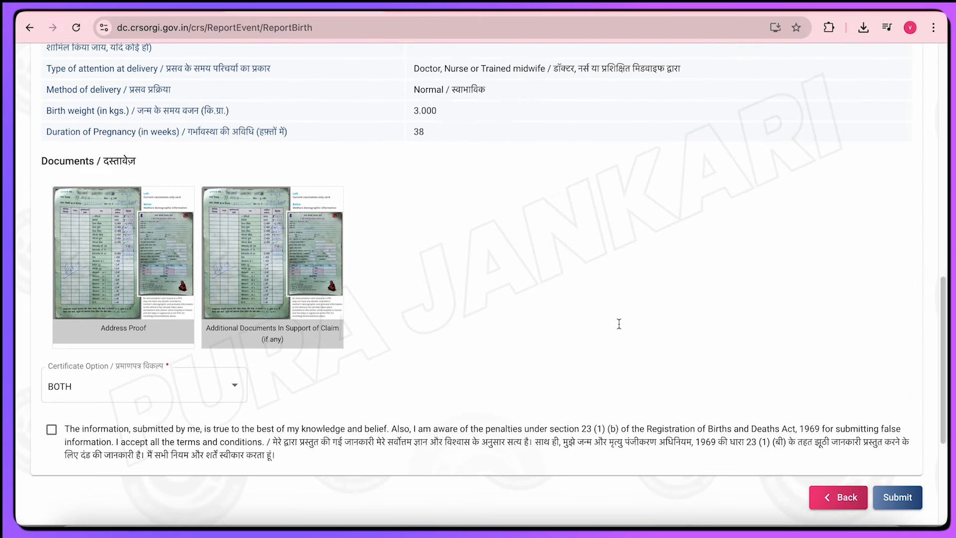
{"action": "scroll", "coordinate": [617, 326], "scroll_direction": "down", "scroll_amount": 2}
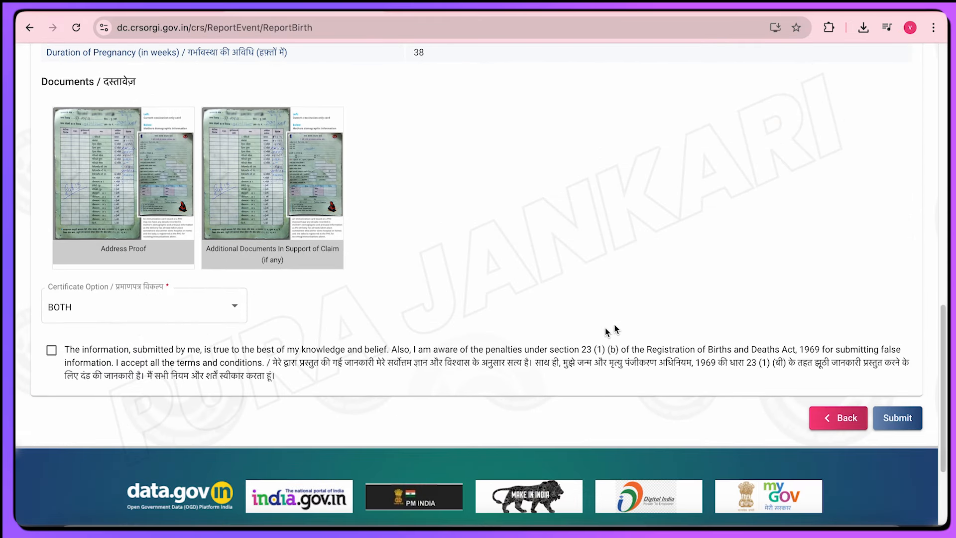
{"action": "left_click", "coordinate": [50, 352]}
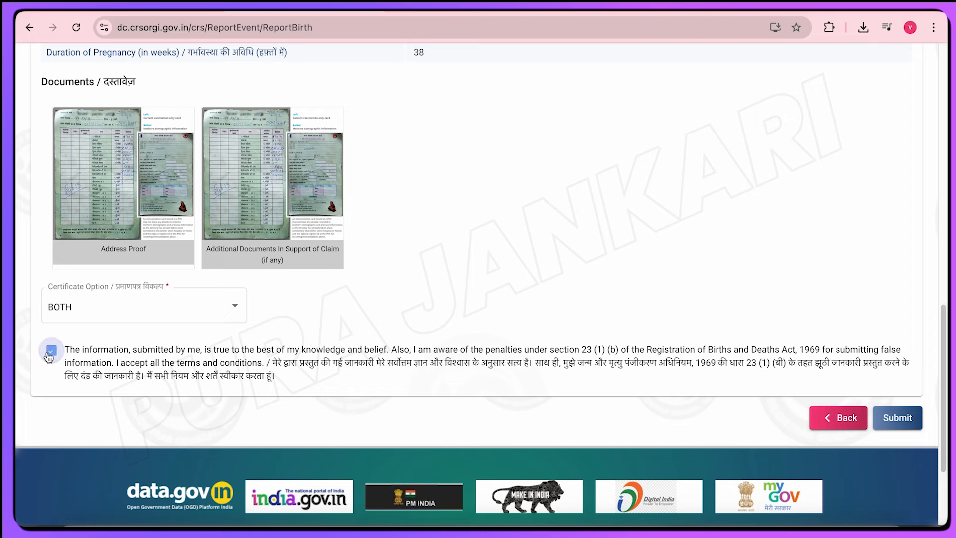
{"action": "left_click", "coordinate": [904, 421]}
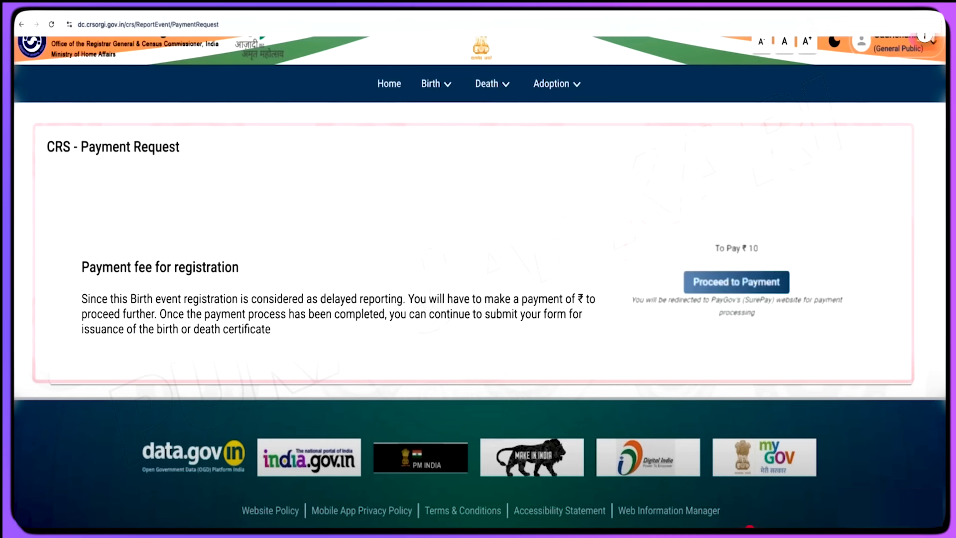